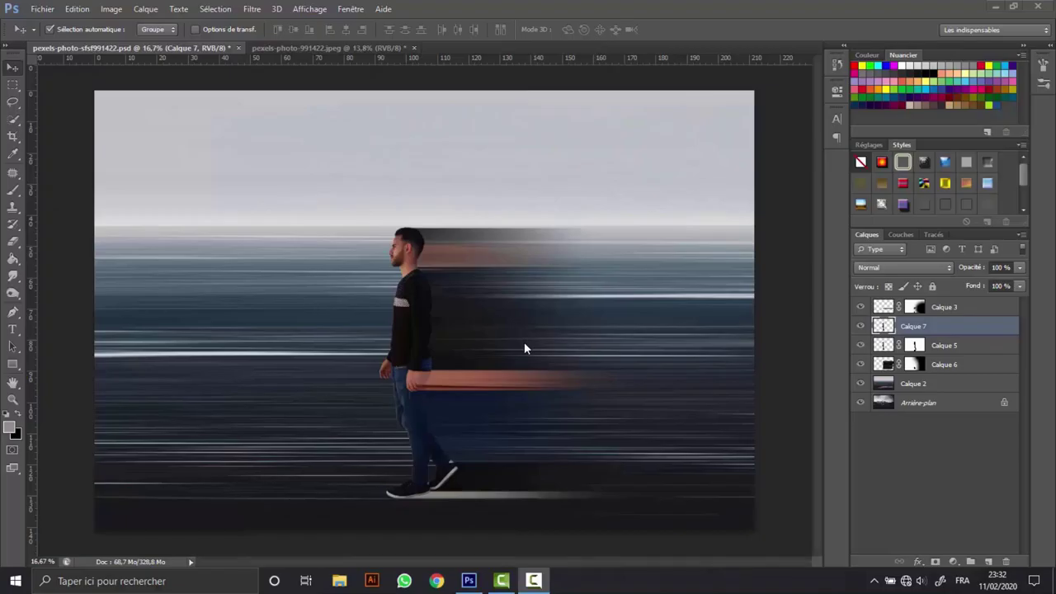
Switch from the finished composite to the pexels-photo-991422.jpeg mountain photo.
key("ctrl+Tab")
left_click(210, 53)
Copy a one-pixel column of the mountain photo onto its own layer using the Single Column Marquee.
left_click(369, 53)
key("m")
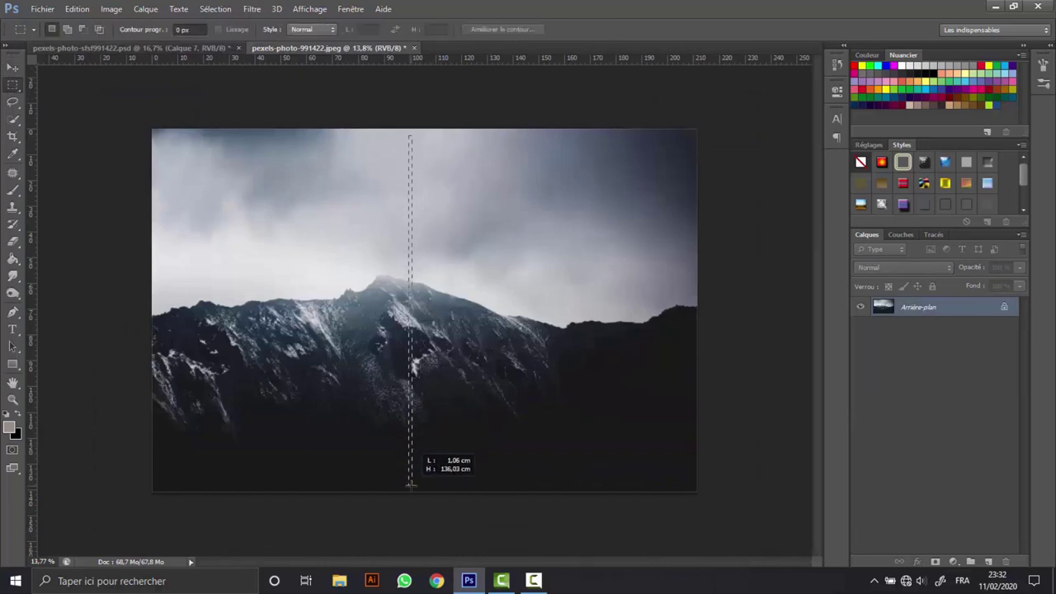
left_click(395, 528)
key("ctrl+j")
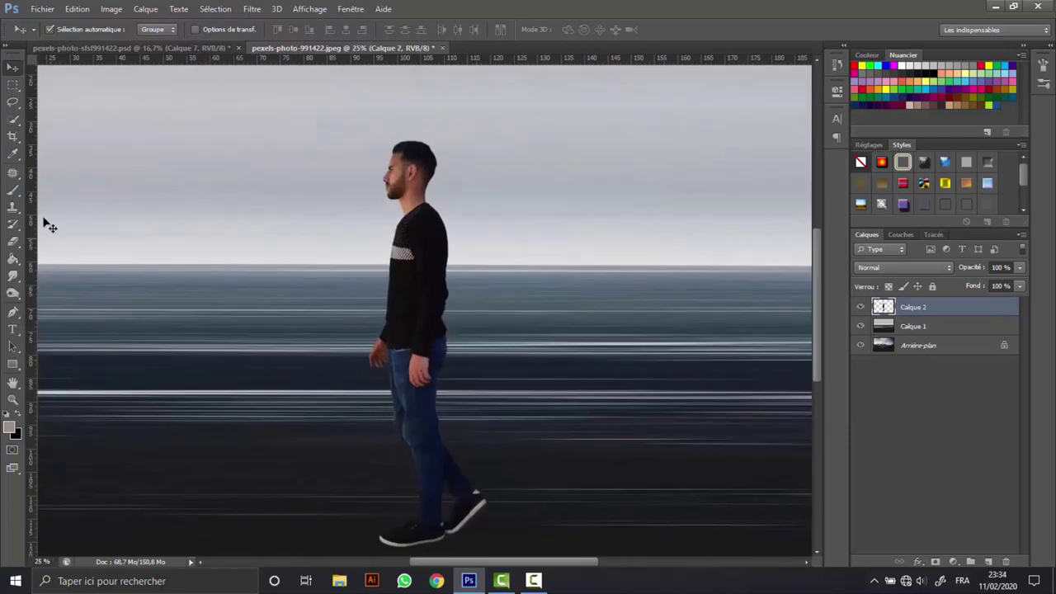
left_click(13, 85)
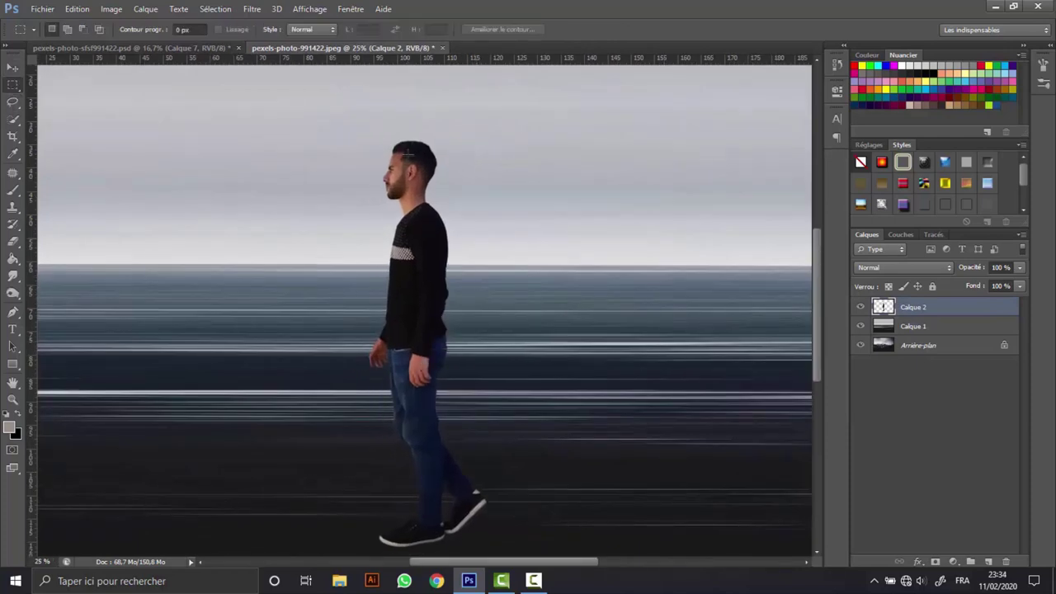
Select a thin column through the man from legs to head and copy it to a new layer.
left_click_drag(413, 243, 425, 544)
left_click_drag(410, 402, 421, 140)
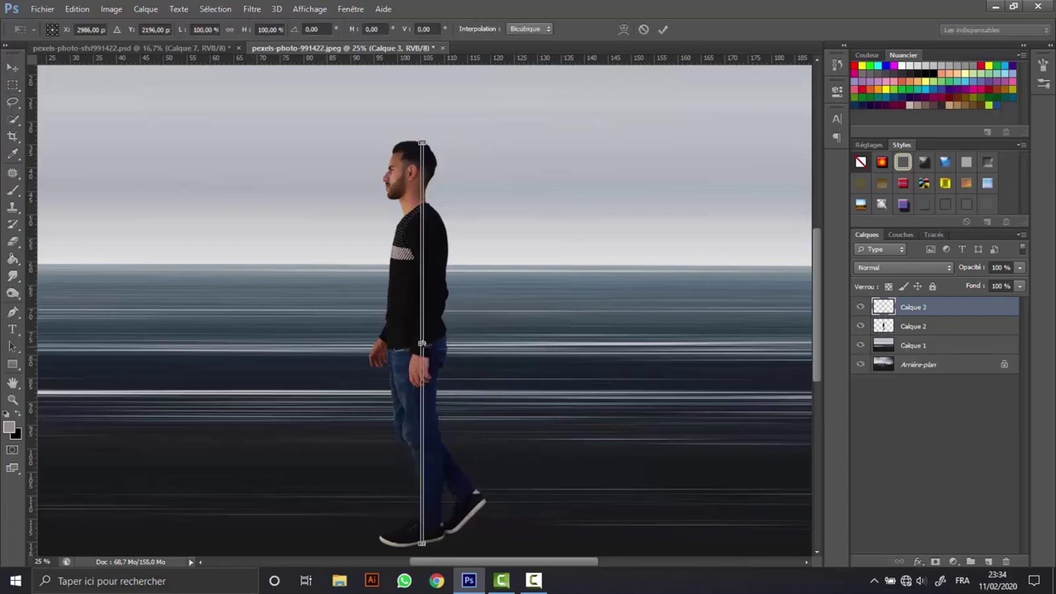
key("ctrl+j")
Stretch the slice far rightward into a smear and move it beneath the man's layer.
key("ctrl+t")
left_click_drag(426, 342, 719, 343)
key("ctrl+minus")
left_click_drag(454, 376, 576, 375)
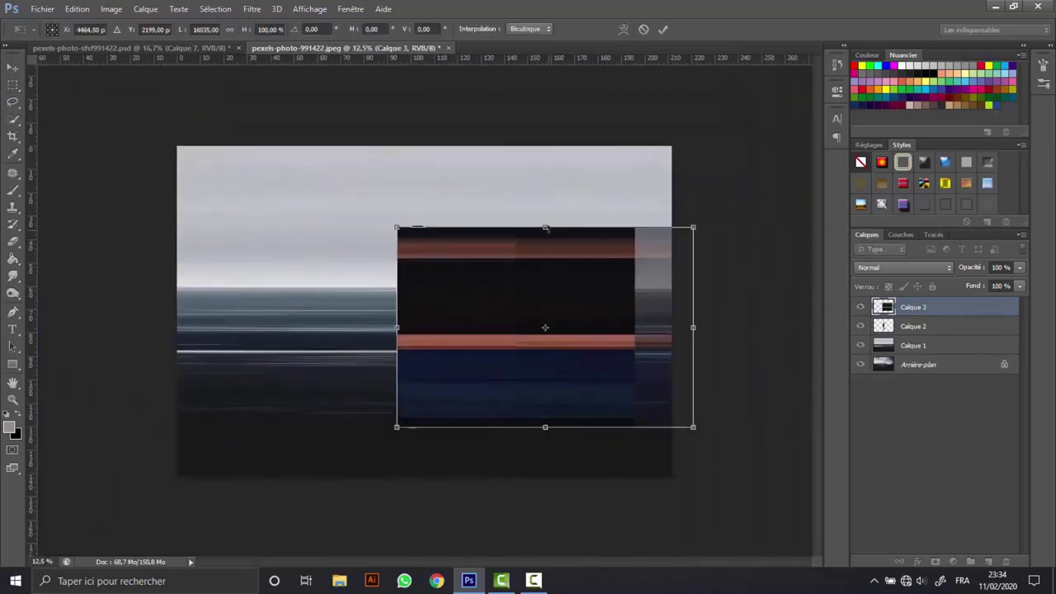
key("Return")
key("ctrl+bracketleft")
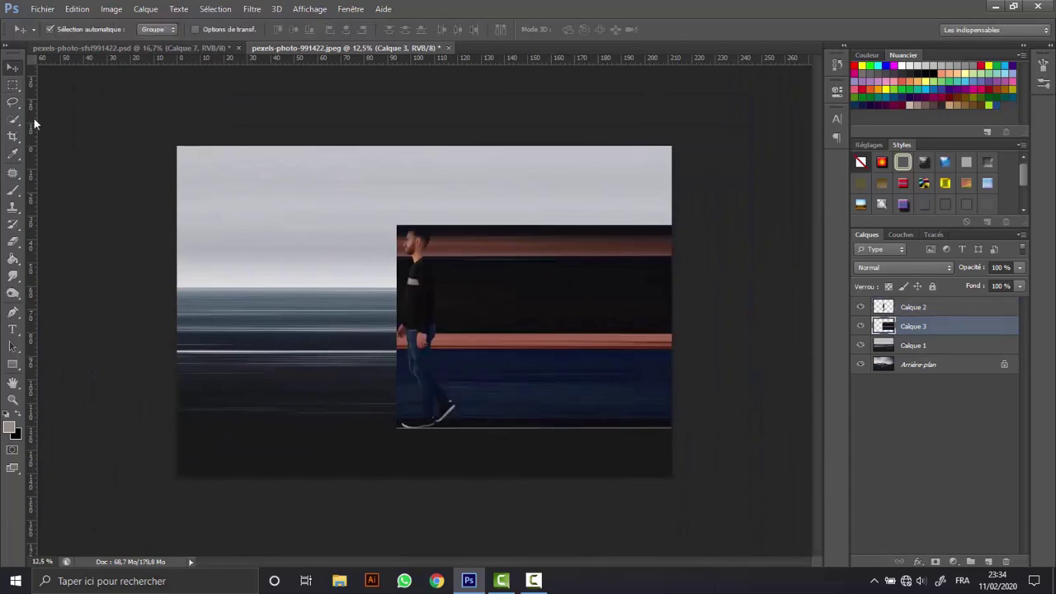
Paint the smear's mask with a 172 px brush to reveal sea left of the man.
left_click(13, 66)
key("b")
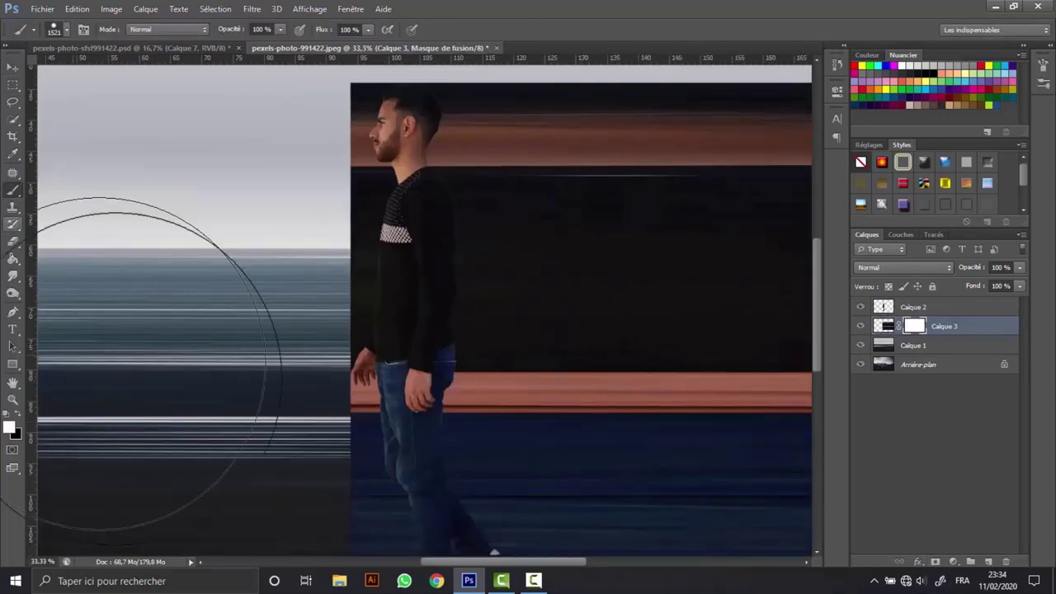
right_click(551, 381)
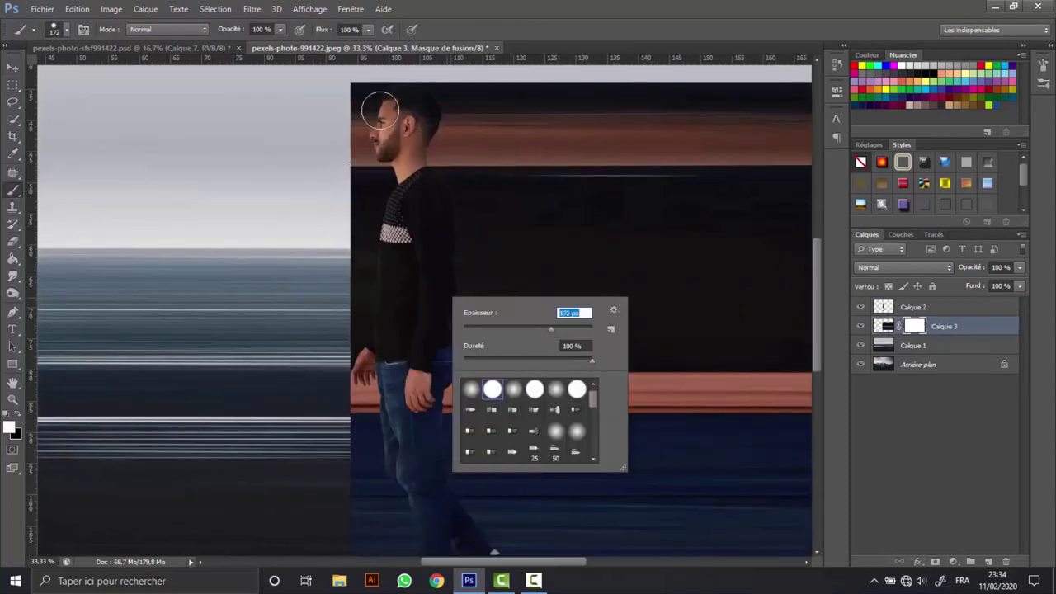
key("Return")
left_click_drag(382, 100, 361, 431)
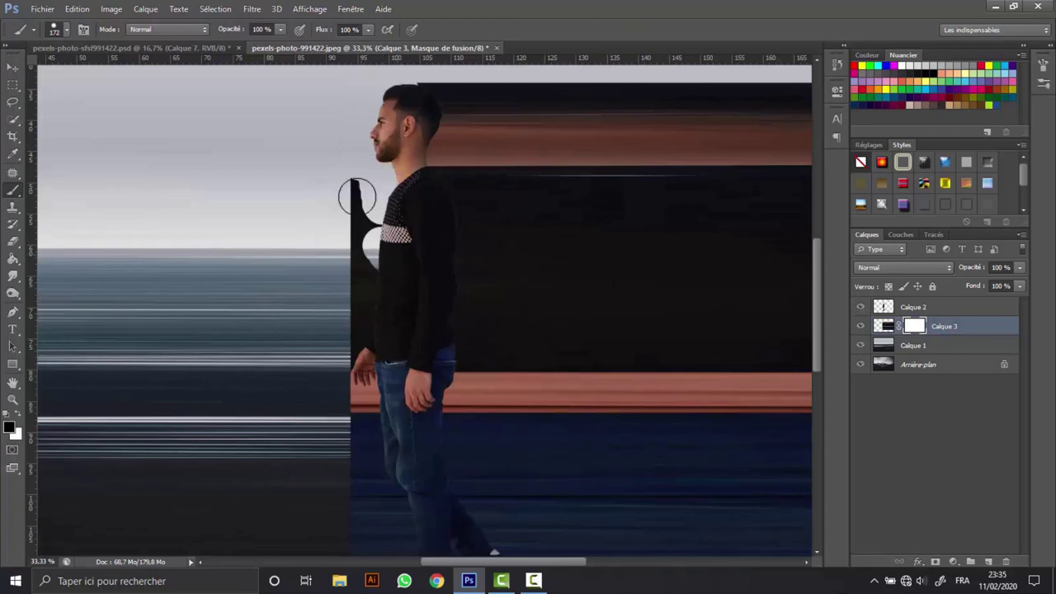
left_click_drag(815, 380, 816, 425)
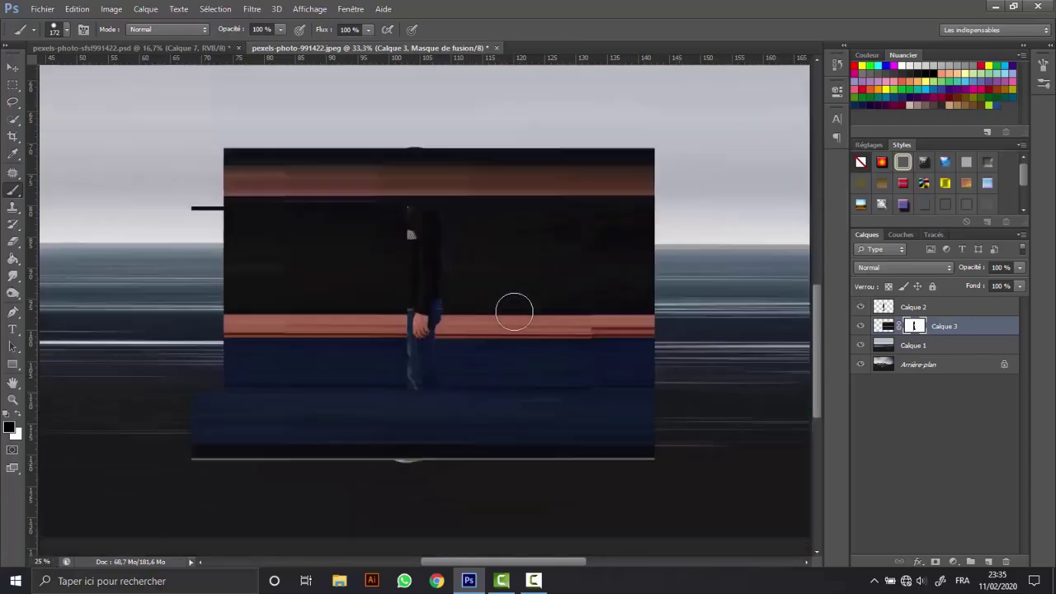
left_click_drag(355, 219, 511, 309)
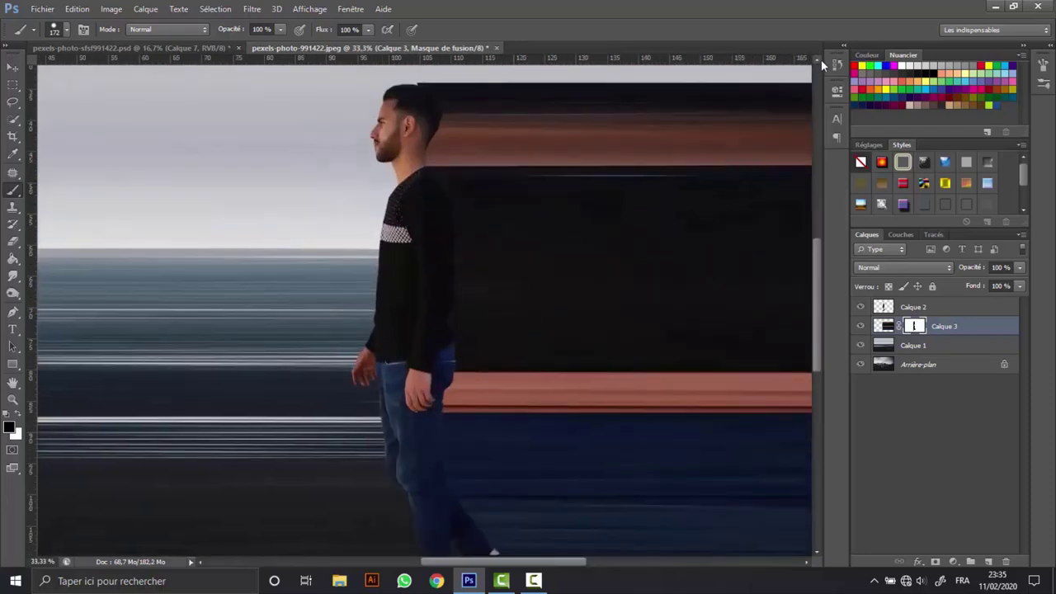
Apply a free transform to the smear layer and zoom in on the man's torso.
left_click(15, 72)
key("ctrl+t")
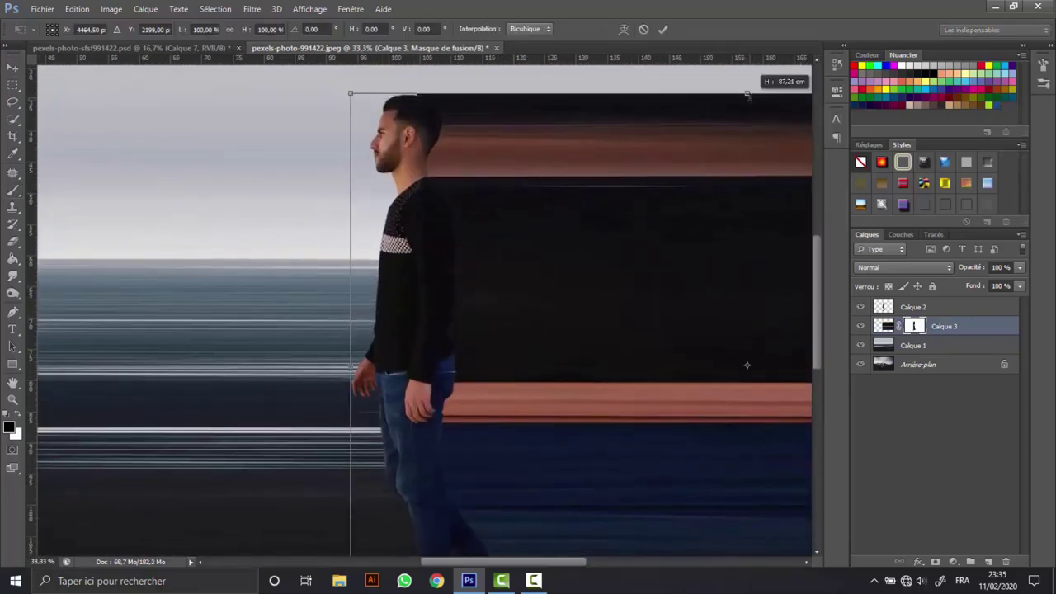
key("Return")
key("ctrl+minus")
key("ctrl+minus")
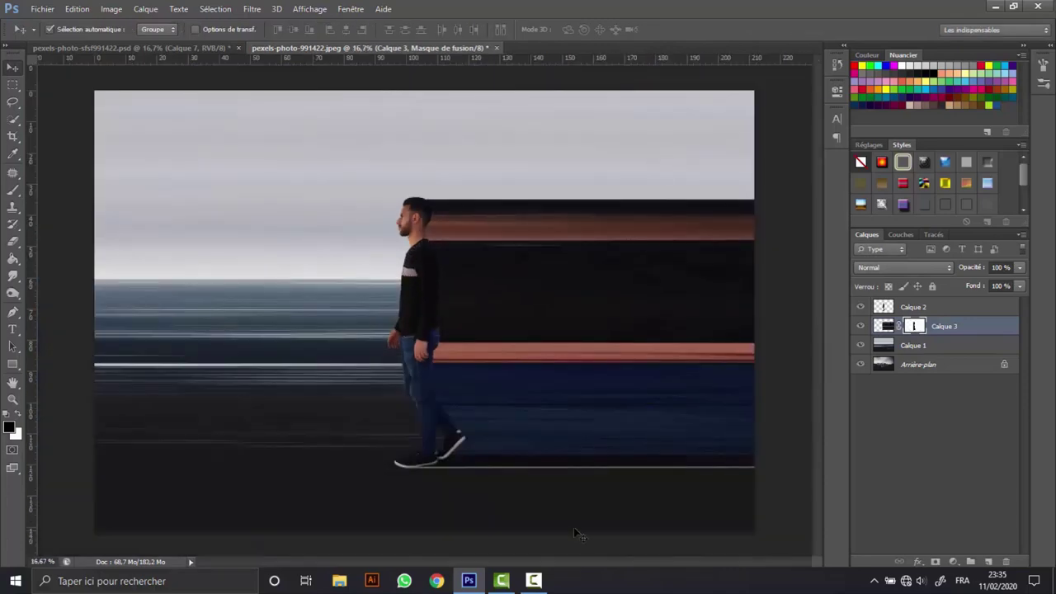
key("ctrl+plus")
key("ctrl+plus")
key("ctrl+plus")
key("ctrl+plus")
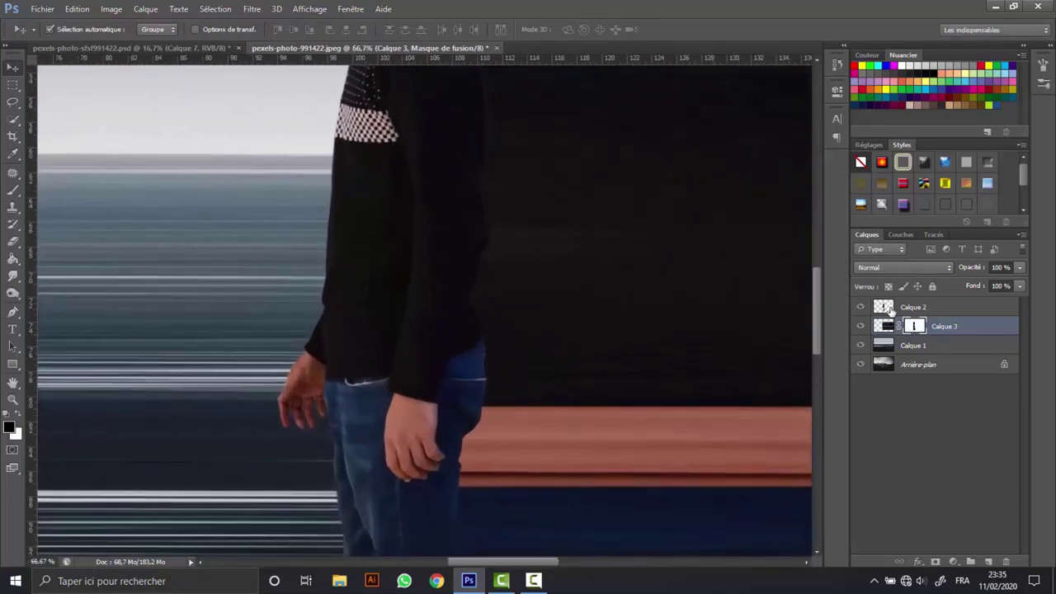
Copy a thin vertical slice across the man's hand from Calque 2 to a new layer.
left_click(97, 249)
left_click(12, 85)
left_click_drag(404, 397, 405, 478)
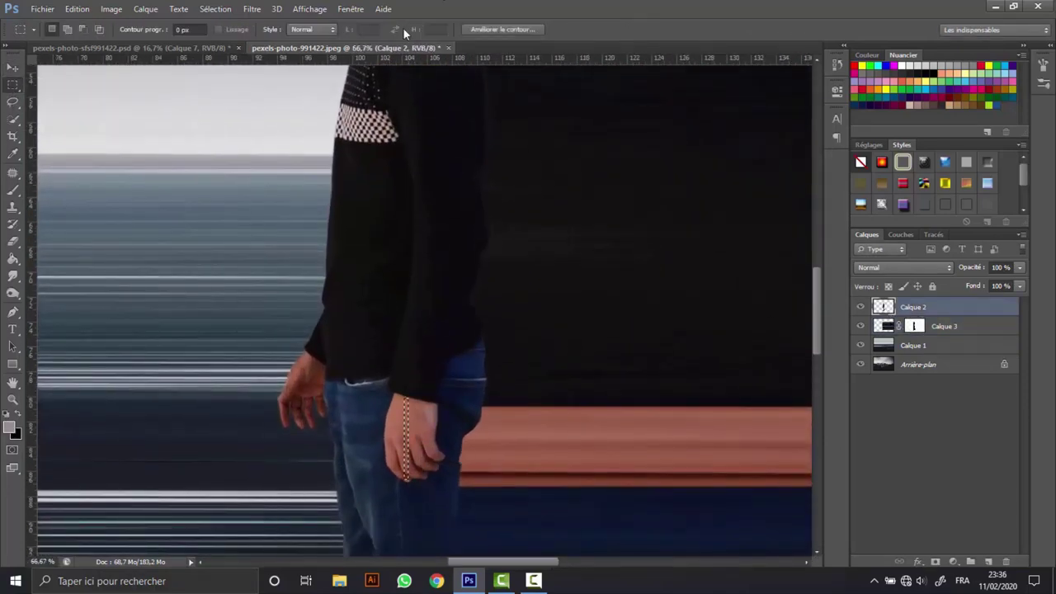
key("ctrl+j")
Stretch the hand slice into an orange band reaching past the image's right edge.
key("ctrl+t")
left_click_drag(406, 438, 778, 451)
key("ctrl+minus")
key("ctrl+minus")
key("ctrl+minus")
left_click_drag(513, 351, 813, 361)
key("Return")
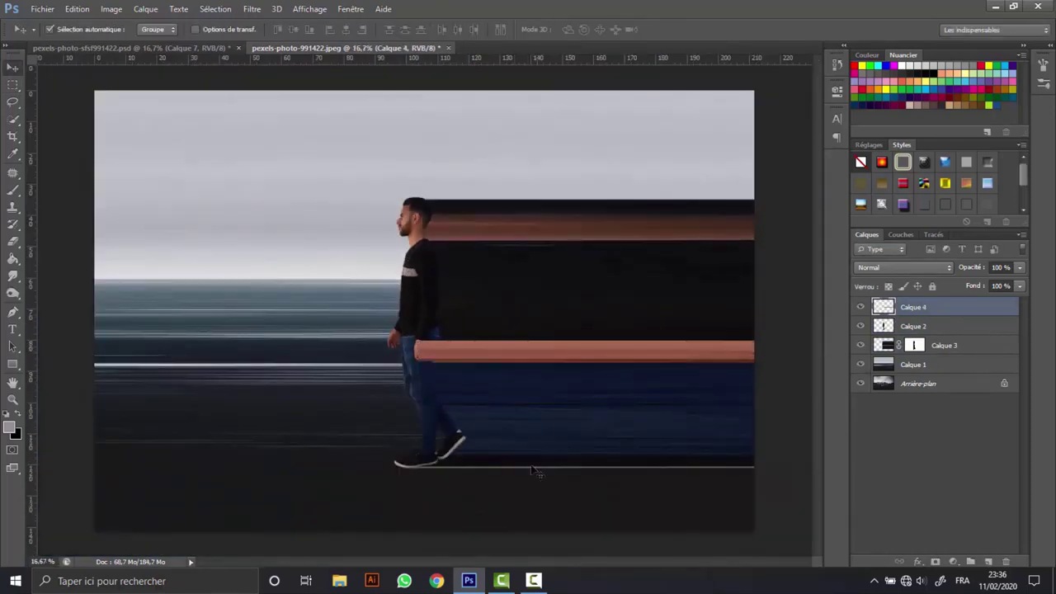
key("ctrl+plus")
key("ctrl+plus")
key("ctrl+plus")
key("ctrl+plus")
key("ctrl+plus")
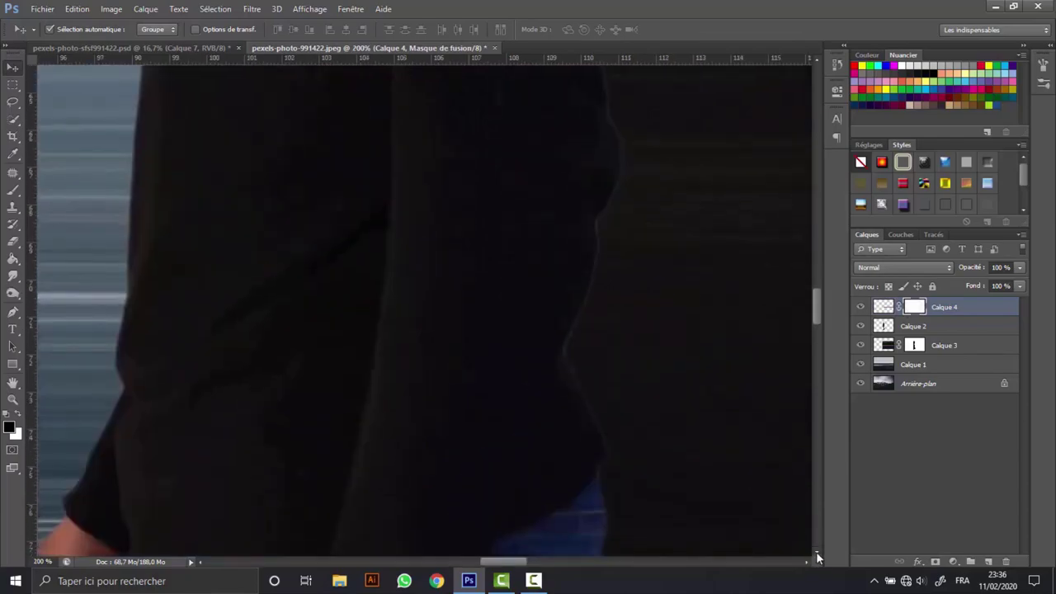
scroll(158, 328, "down", 5)
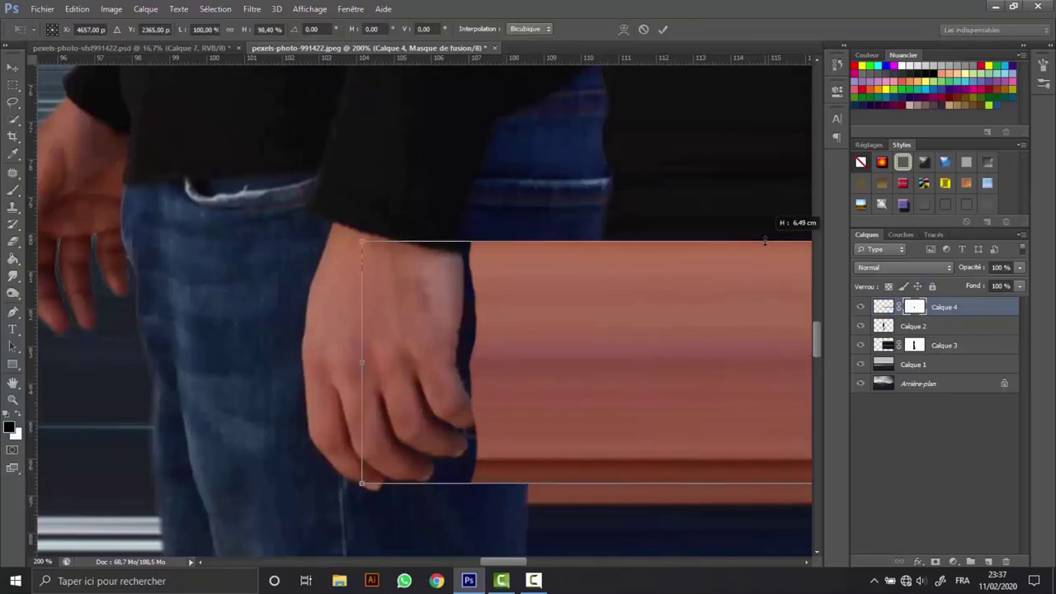
Drag the band's top edge down to scale its height to about 94.12%.
left_click_drag(765, 241, 765, 252)
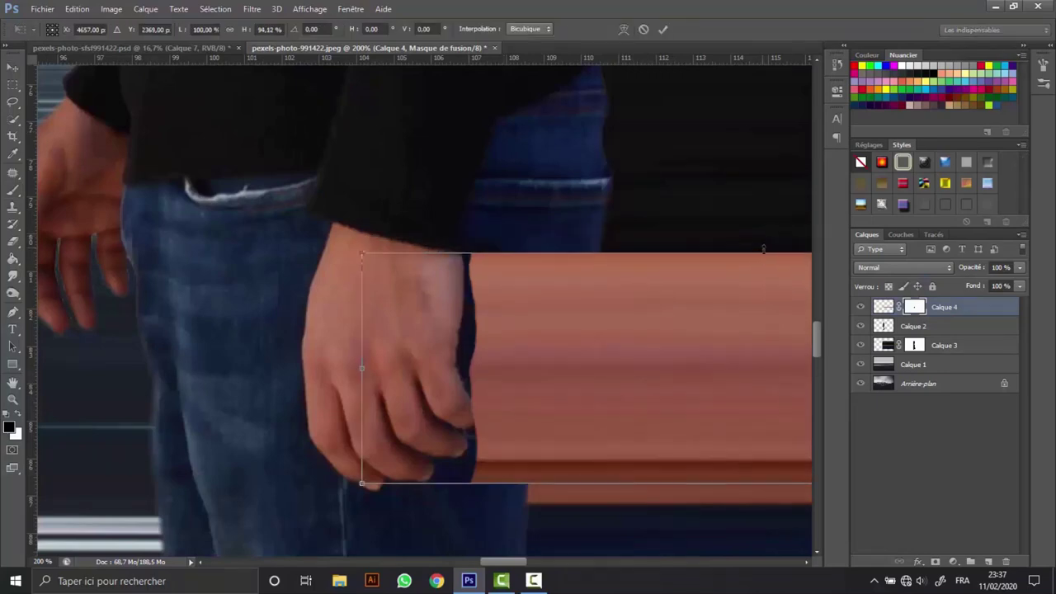
Commit the resize and paint Calque 4's mask along the edge and top of the fingers.
key("Return")
left_click(13, 193)
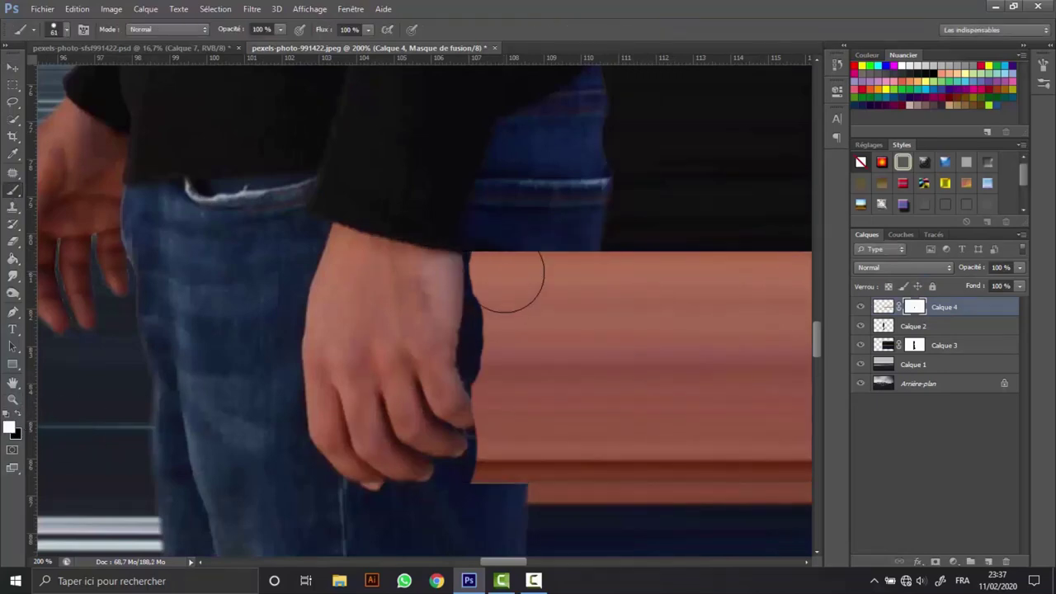
scroll(509, 281, "up", 3)
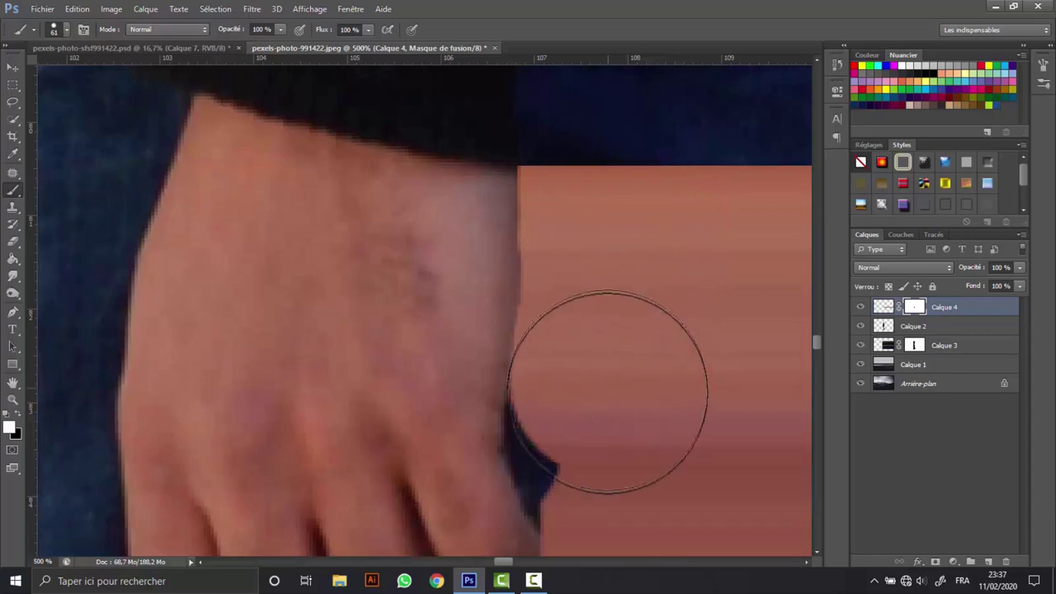
scroll(719, 200, "down", 2)
scroll(758, 384, "up", 1)
mouse_move(758, 385)
left_mouse_down()
mouse_move(586, 424)
mouse_move(509, 498)
mouse_move(490, 424)
mouse_move(646, 188)
left_mouse_up()
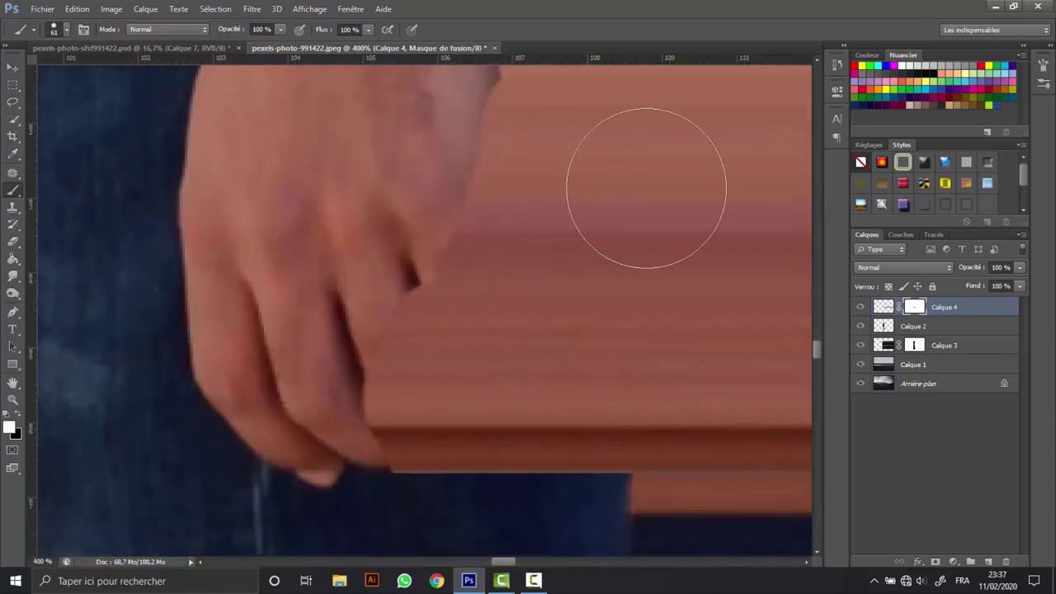
left_click(817, 60)
left_click_drag(544, 135, 277, 246)
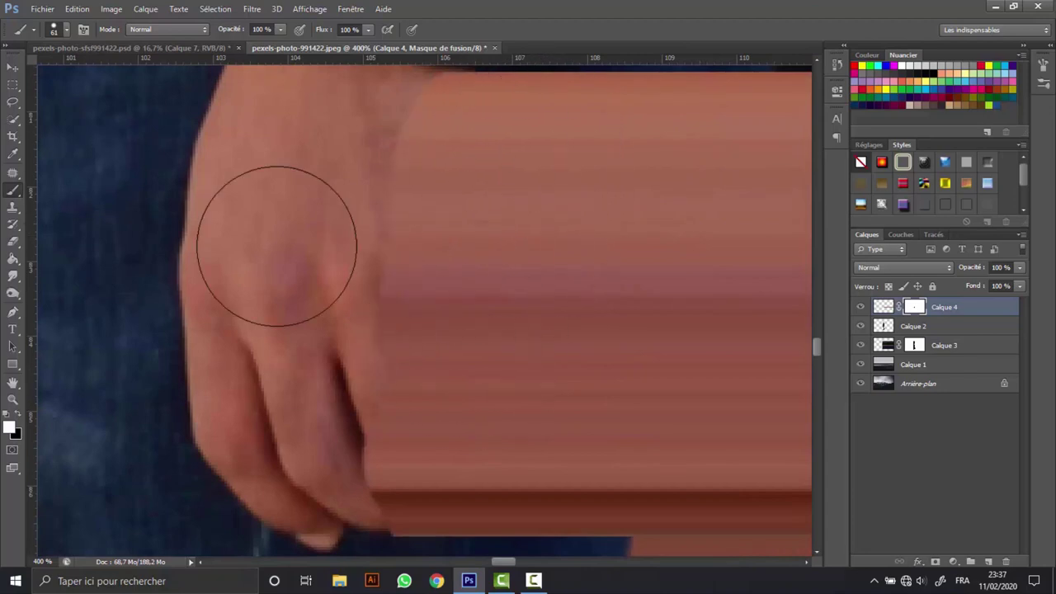
Resize the brush to 42 px, then 110 px, and mask around the knuckles and fingers.
right_click(424, 200)
key("Return")
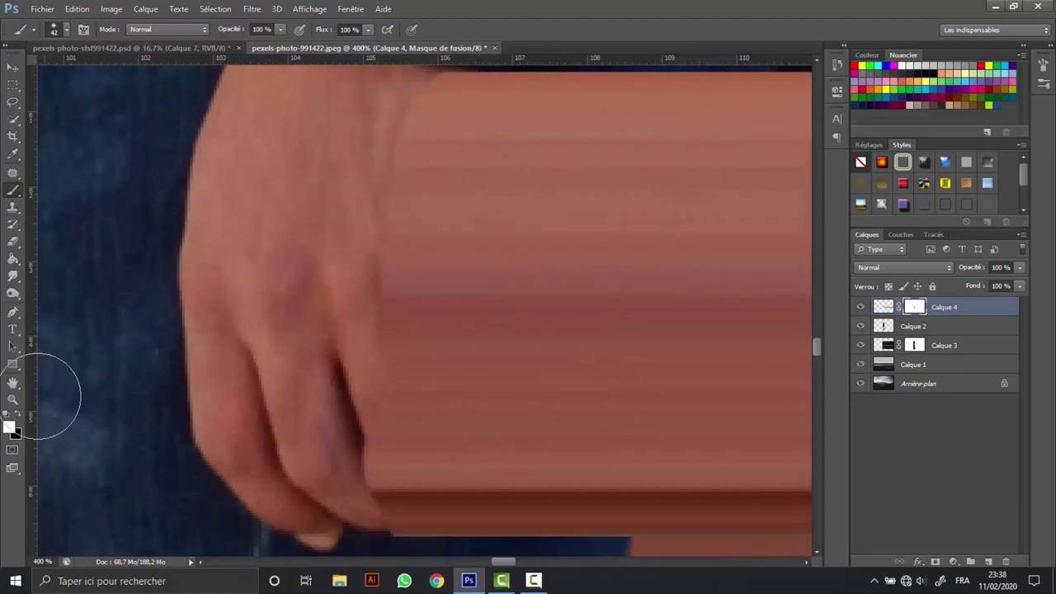
right_click(370, 217)
type("110")
key("Return")
left_click_drag(365, 330, 454, 294)
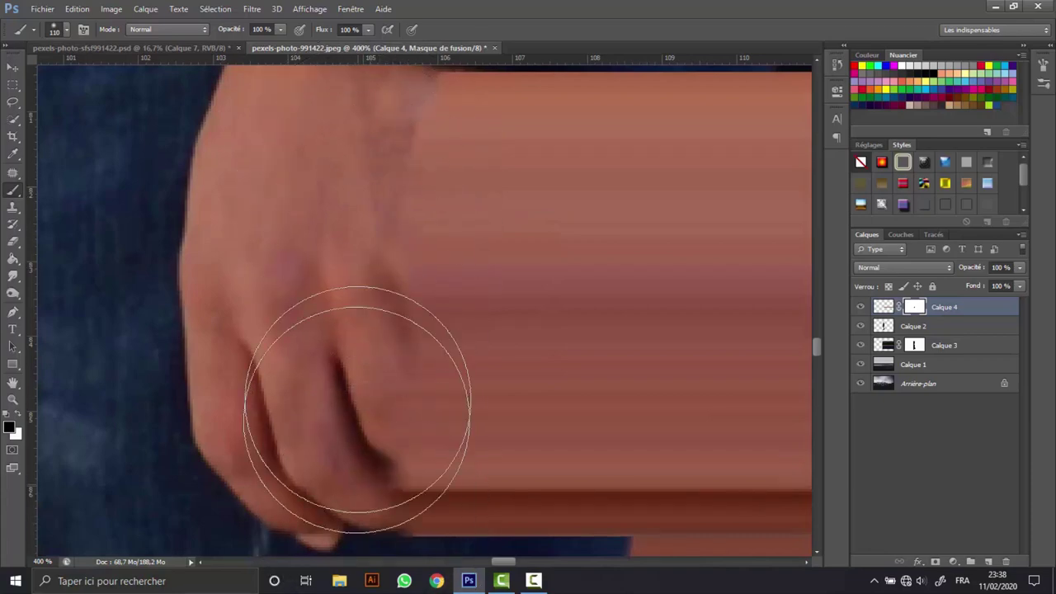
Fit the whole image in view and add the body smear layer Calque 3 to the selection.
key("ctrl+1")
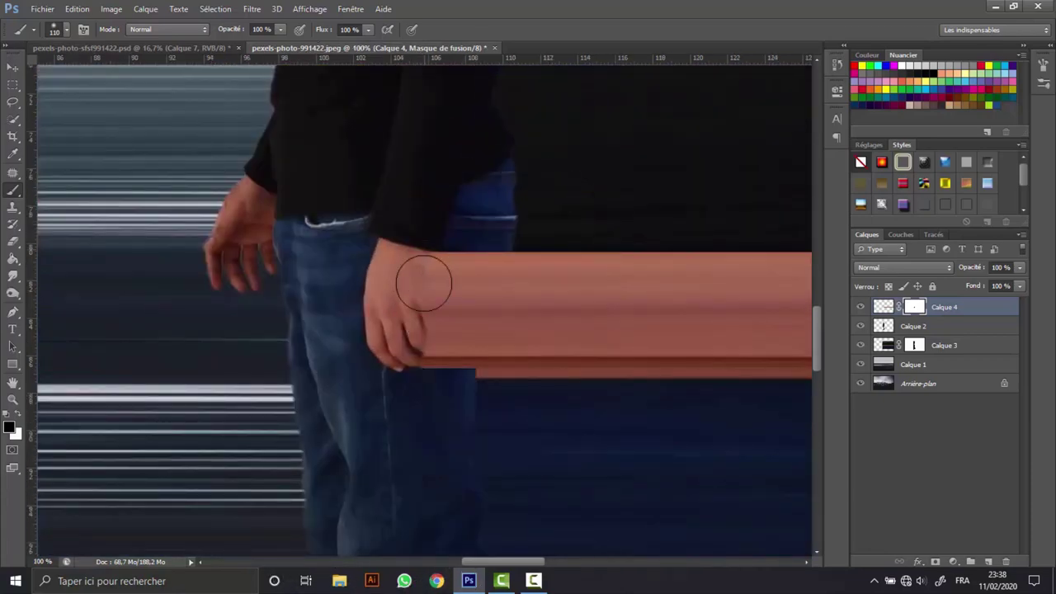
scroll(407, 340, "down", 3)
scroll(401, 220, "down", 2)
scroll(401, 219, "up", 2)
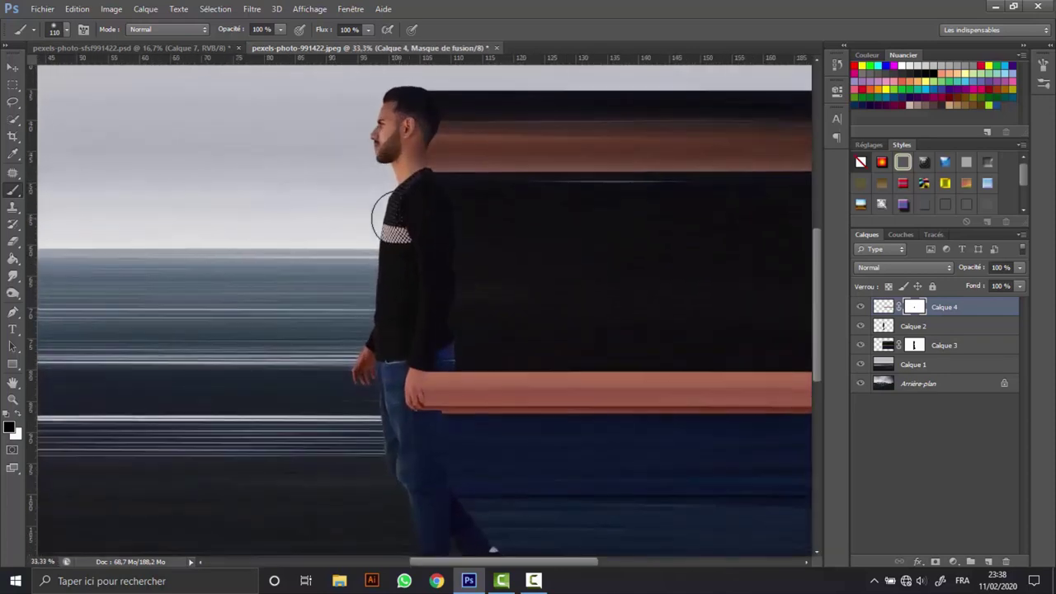
scroll(95, 82, "down", 3)
key("v")
left_click(943, 345, "ctrl")
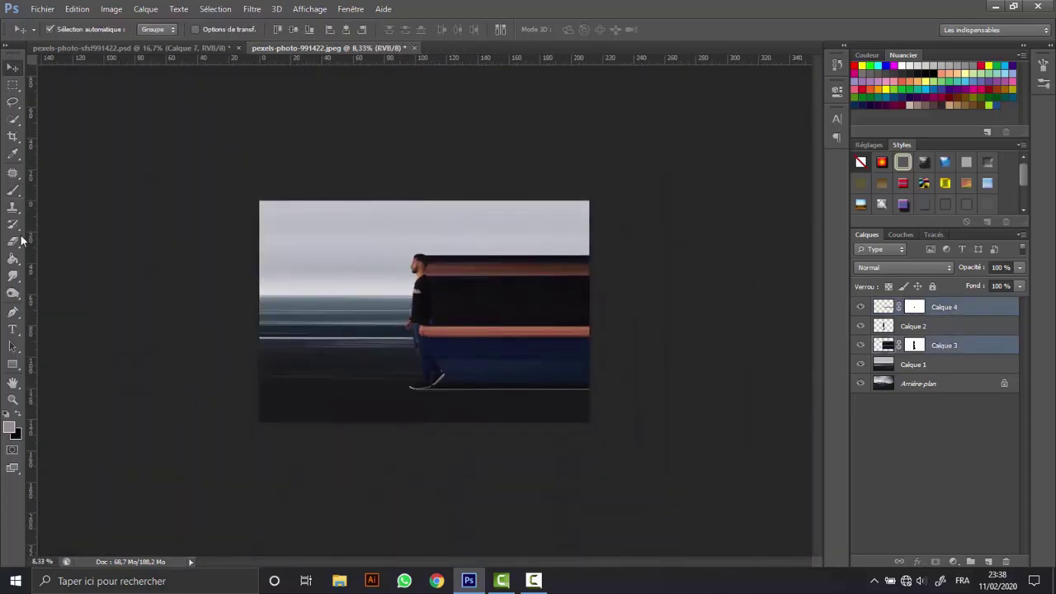
Paint Calque 3's mask with a 3840 px, 0% hardness black brush over the smear's right end.
key("b")
left_click(961, 345)
right_click(563, 313)
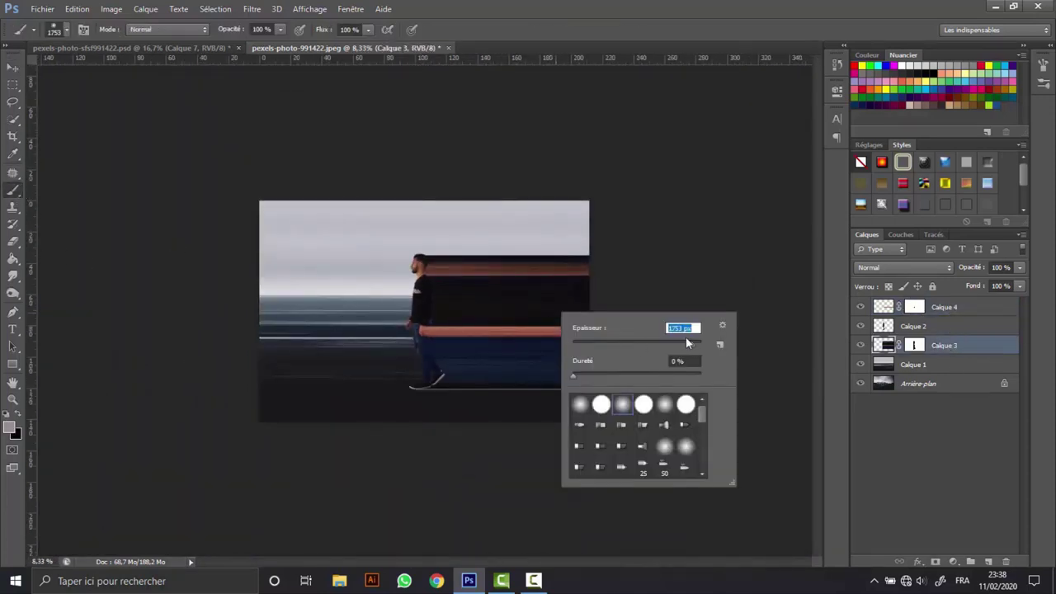
left_click(914, 345)
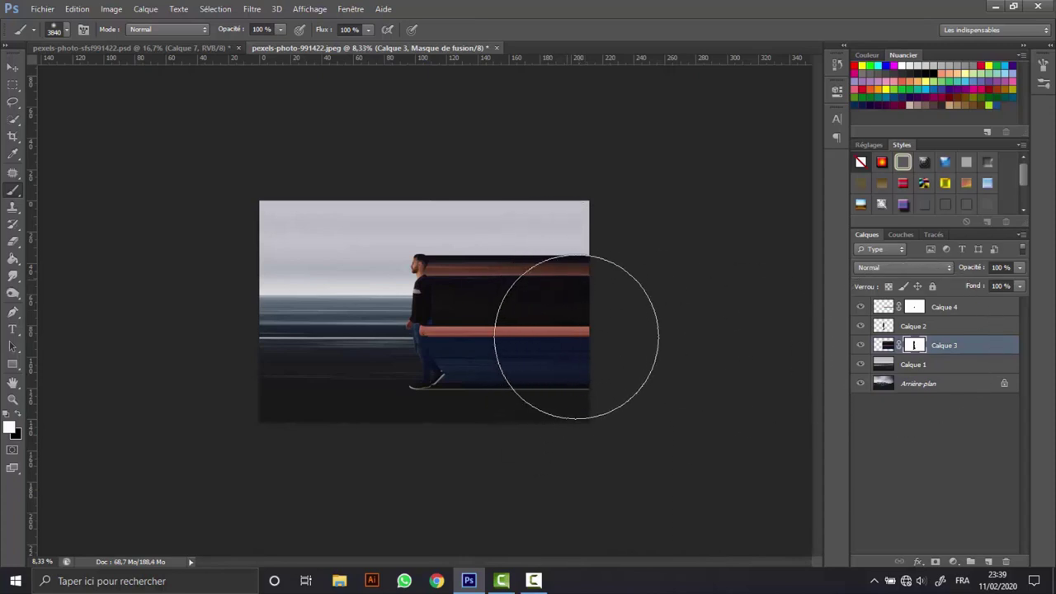
mouse_move(613, 348)
left_mouse_down()
mouse_move(573, 262)
mouse_move(565, 325)
mouse_move(537, 389)
mouse_move(577, 348)
left_mouse_up()
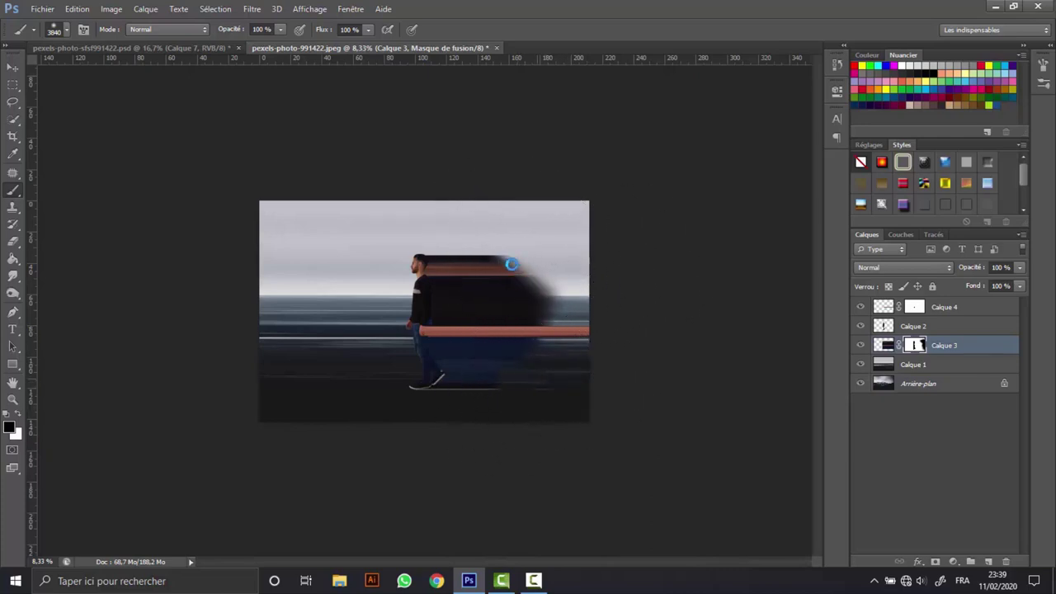
mouse_move(514, 264)
left_mouse_down()
mouse_move(505, 289)
mouse_move(523, 259)
mouse_move(487, 368)
left_mouse_up()
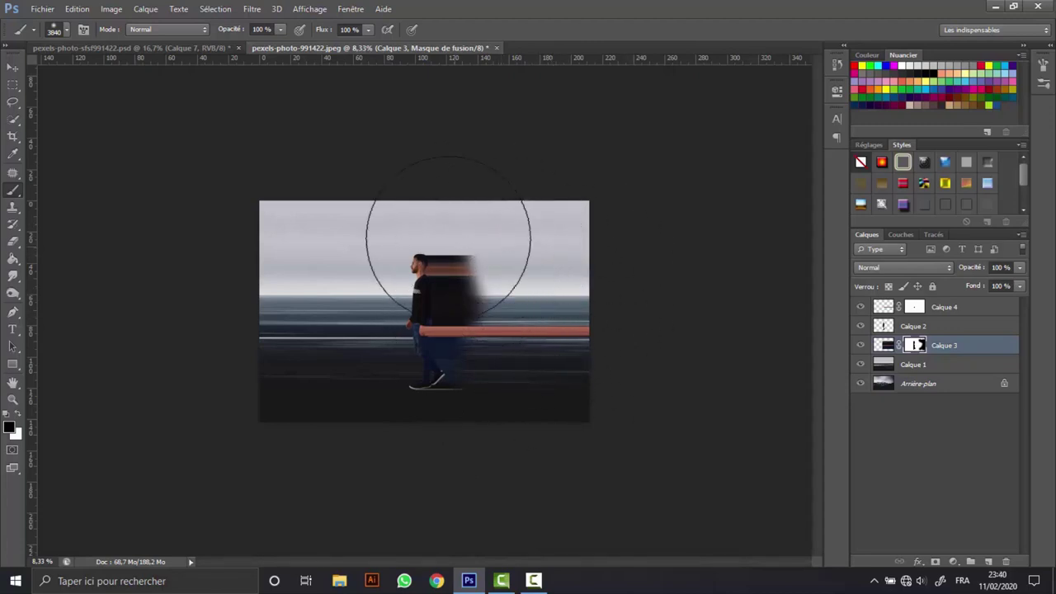
left_click(13, 66)
left_click(485, 335)
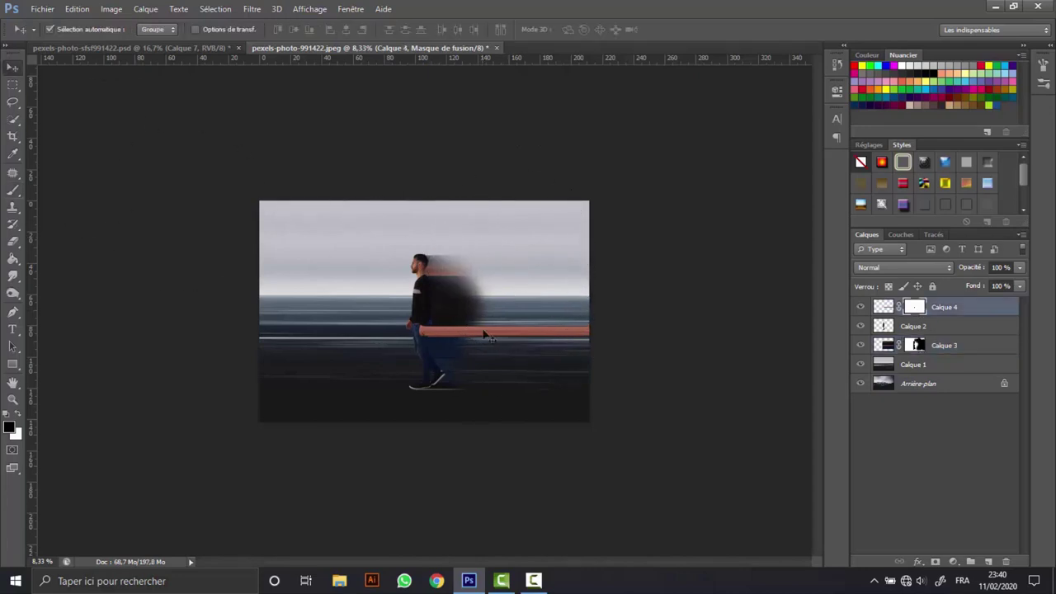
Paint Calque 4's mask black over the arm streak's right end, then zoom in on the legs.
left_click(15, 193)
left_click_drag(568, 349, 511, 330)
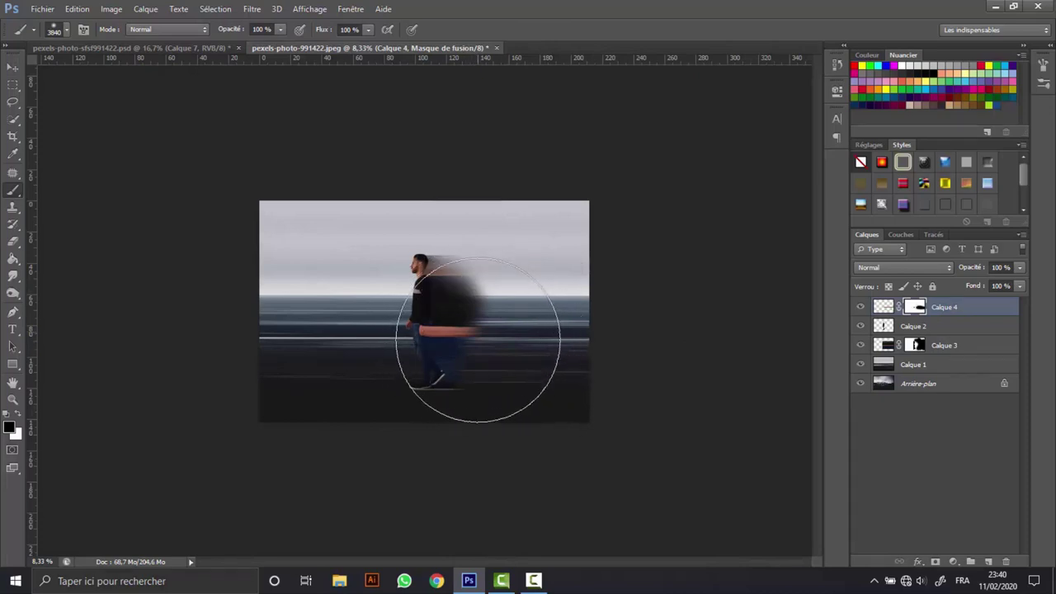
key("v")
key("ctrl+plus")
key("ctrl+plus")
key("ctrl+plus")
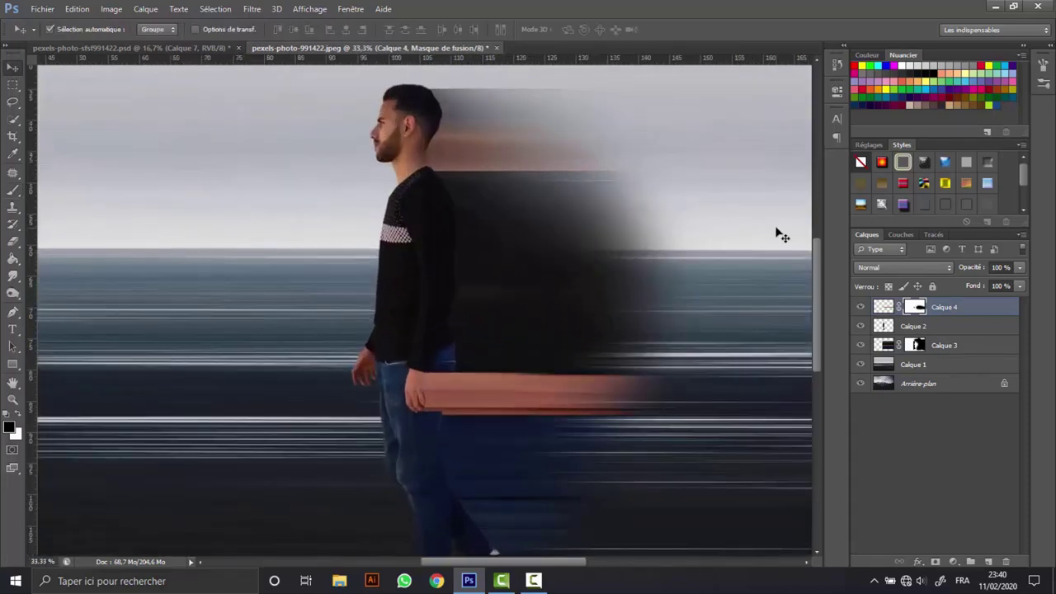
key("ctrl+minus")
key("ctrl+plus")
scroll(757, 313, "down", 3)
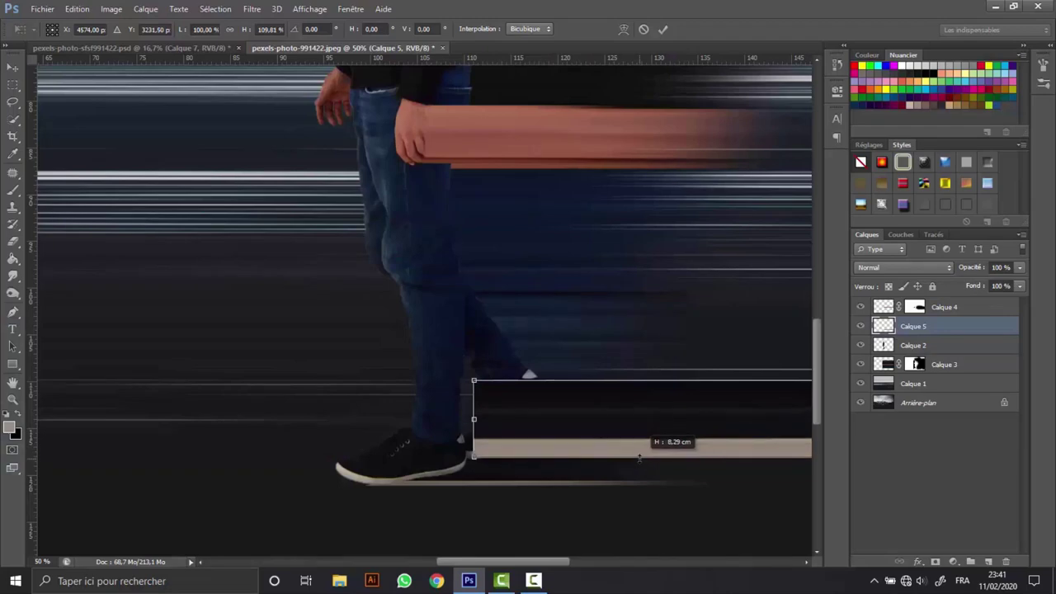
Make the shoe streak slightly taller, commit it, and target its layer mask.
left_click_drag(630, 379, 632, 370)
left_click(662, 29)
left_click(934, 561)
Paint Calque 5's mask so the man's rear shoe shows in front of the streak.
key("b")
right_click(474, 309)
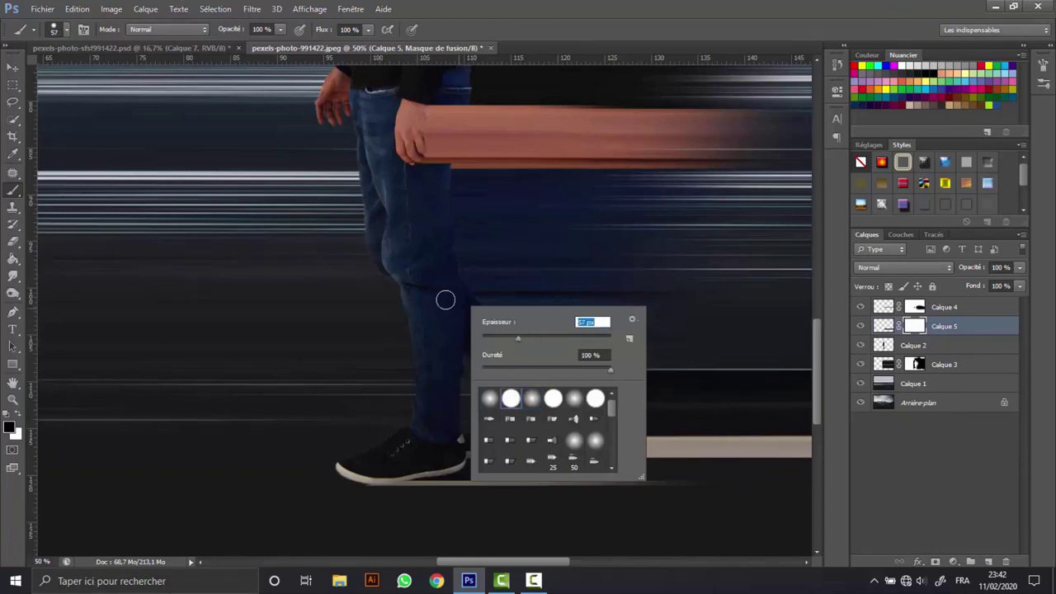
key("Return")
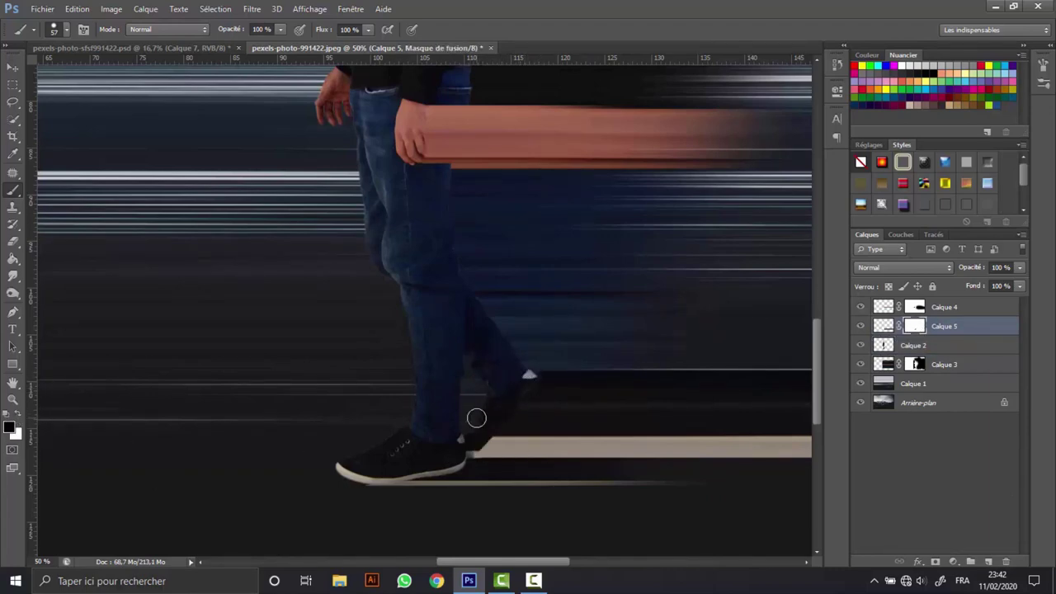
key("ctrl+plus")
key("ctrl+plus")
key("ctrl+plus")
left_click_drag(516, 564, 541, 564)
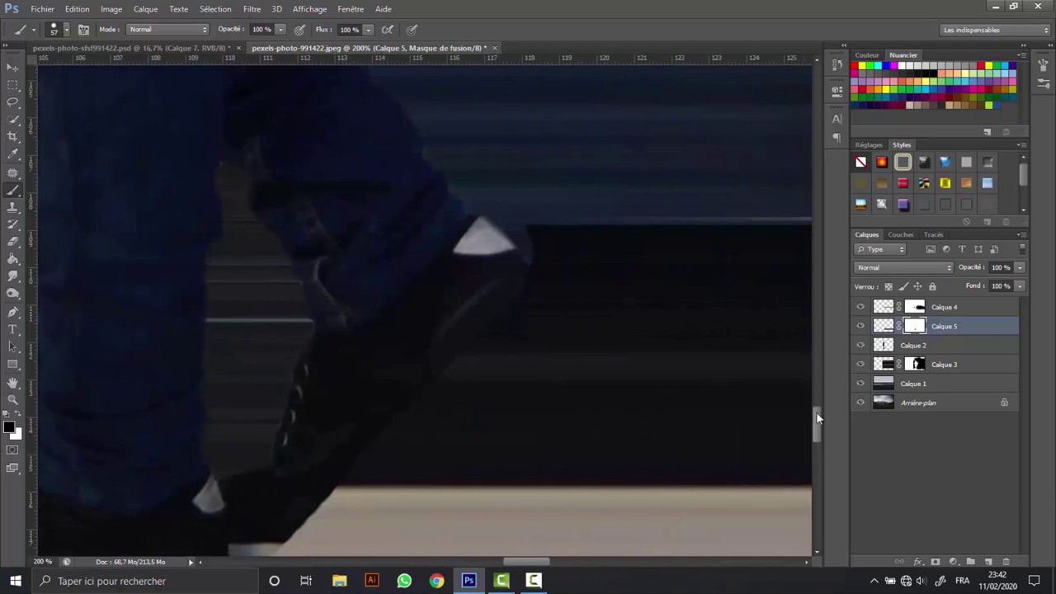
Move Calque 5 below Calque 2 and undo back to an earlier brush-stroke state.
scroll(278, 500, "down", 3)
left_click_drag(941, 326, 923, 354)
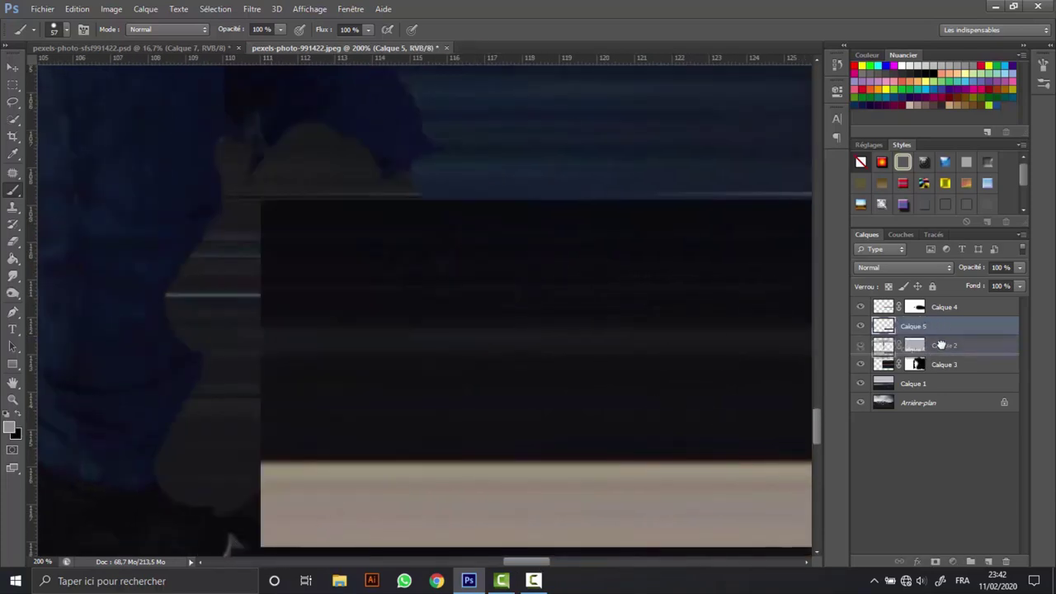
left_click(836, 66)
left_click(710, 71)
left_click(836, 66)
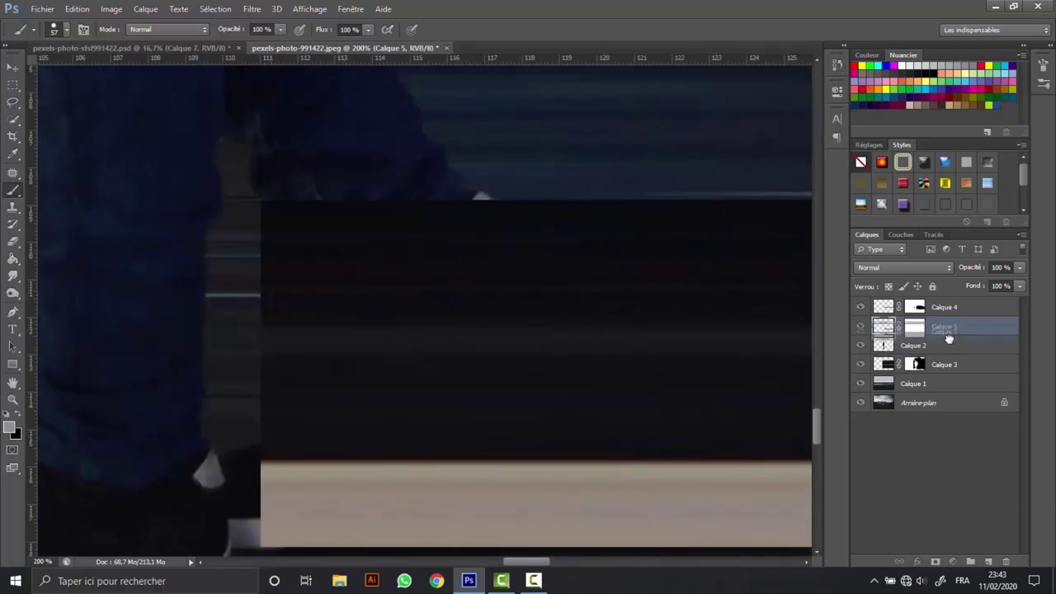
key("ctrl+z")
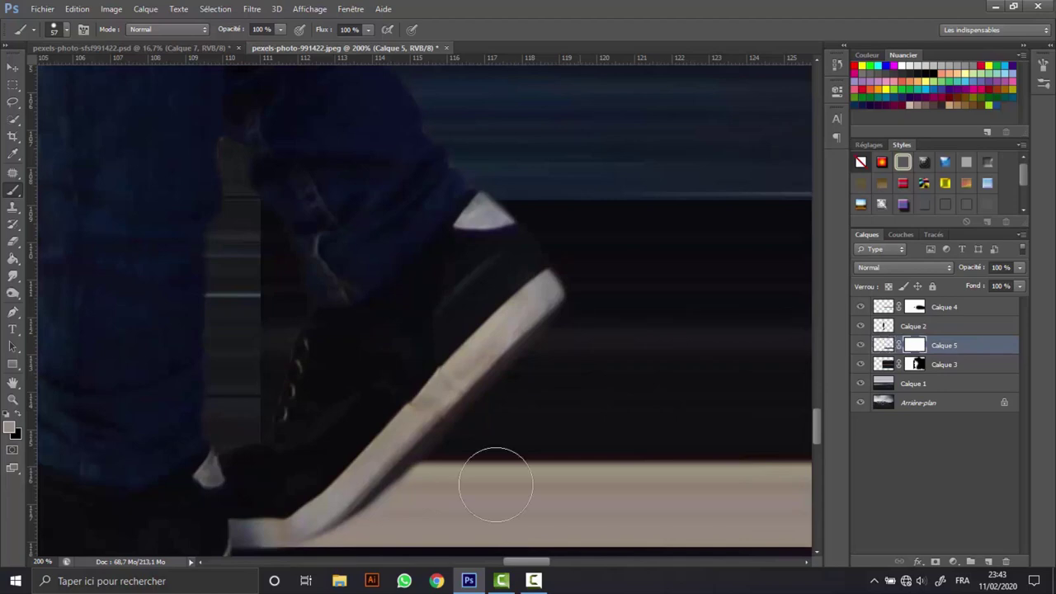
Make black the painting colour and enlarge the brush to 2912 px.
key("x")
key("ctrl+minus")
key("ctrl+minus")
key("ctrl+minus")
key("ctrl+minus")
key("ctrl+minus")
key("ctrl+minus")
right_click(478, 364)
mouse_move(601, 396)
left_mouse_down()
mouse_move(618, 399)
mouse_move(530, 419)
left_mouse_up()
key("Return")
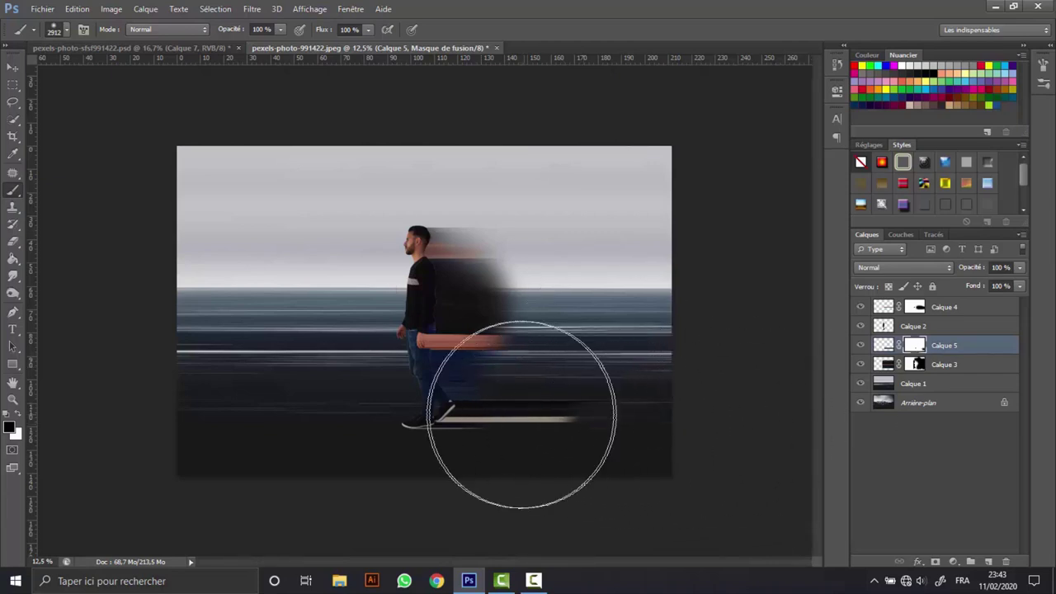
Select Calque 3 along with Calque 5 and lower both to 84% opacity.
key("v")
key("ctrl+plus")
key("ctrl+plus")
key("ctrl+plus")
scroll(495, 330, "down", 3)
scroll(822, 290, "up", 3)
left_click(957, 364, "shift")
mouse_move(1020, 267)
left_mouse_down()
mouse_move(999, 282)
mouse_move(1008, 282)
left_mouse_up()
key("ctrl+minus")
key("ctrl+minus")
key("ctrl+minus")
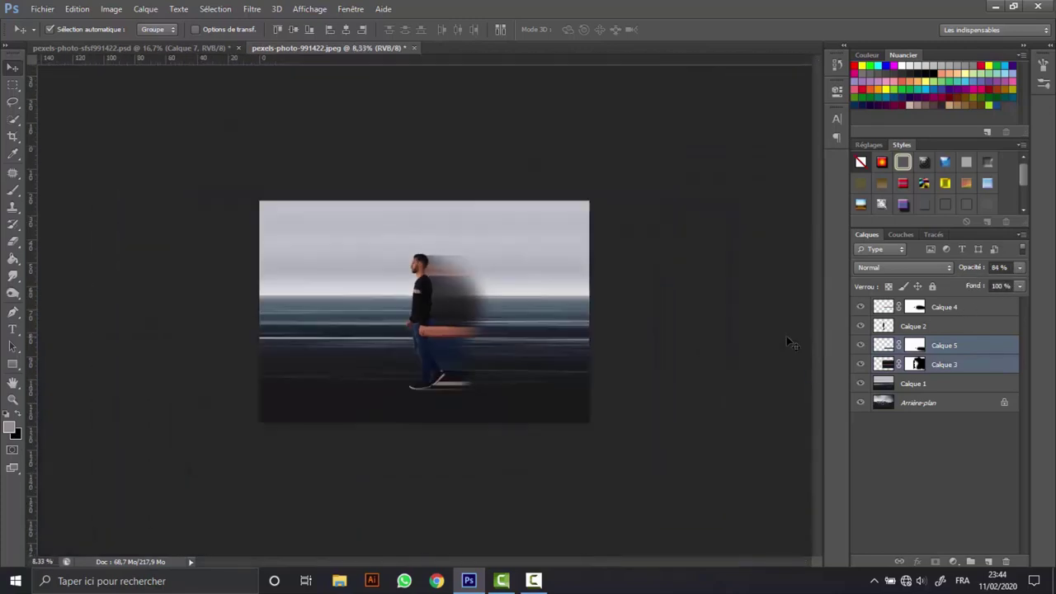
key("ctrl+plus")
key("ctrl+plus")
key("ctrl+minus")
Paint Calque 5's mask black to fade the foot streak's far end, then return to the layered PSD.
left_click(914, 345)
key("b")
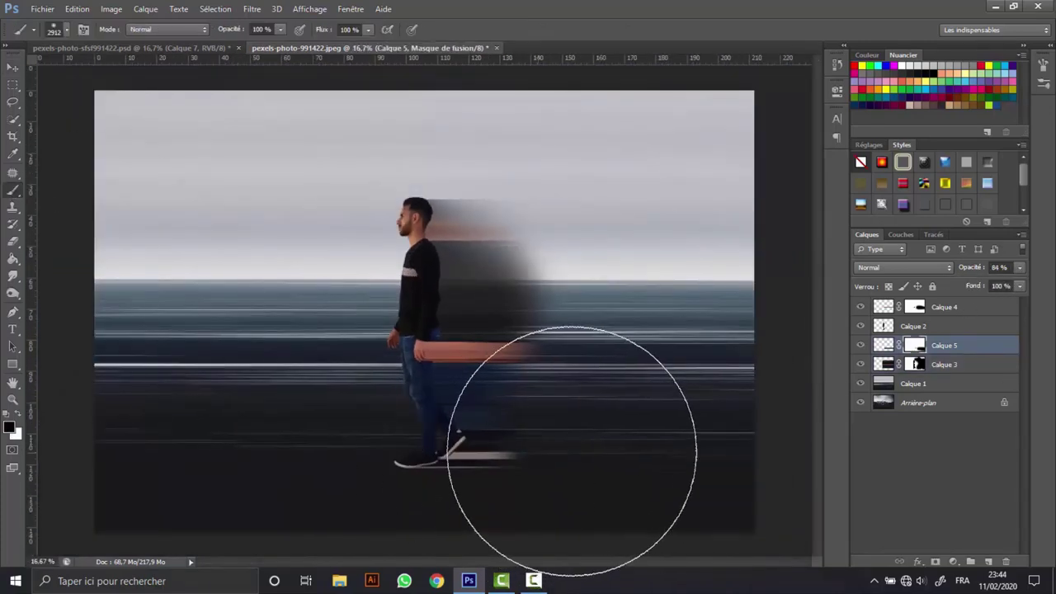
left_click_drag(512, 443, 546, 457)
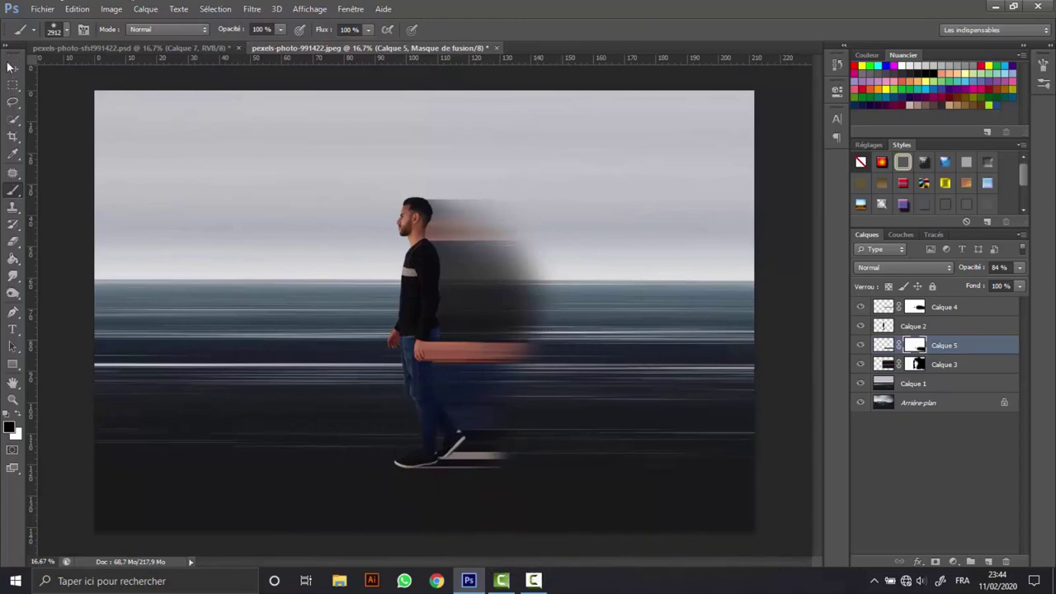
key("v")
key("ctrl+plus")
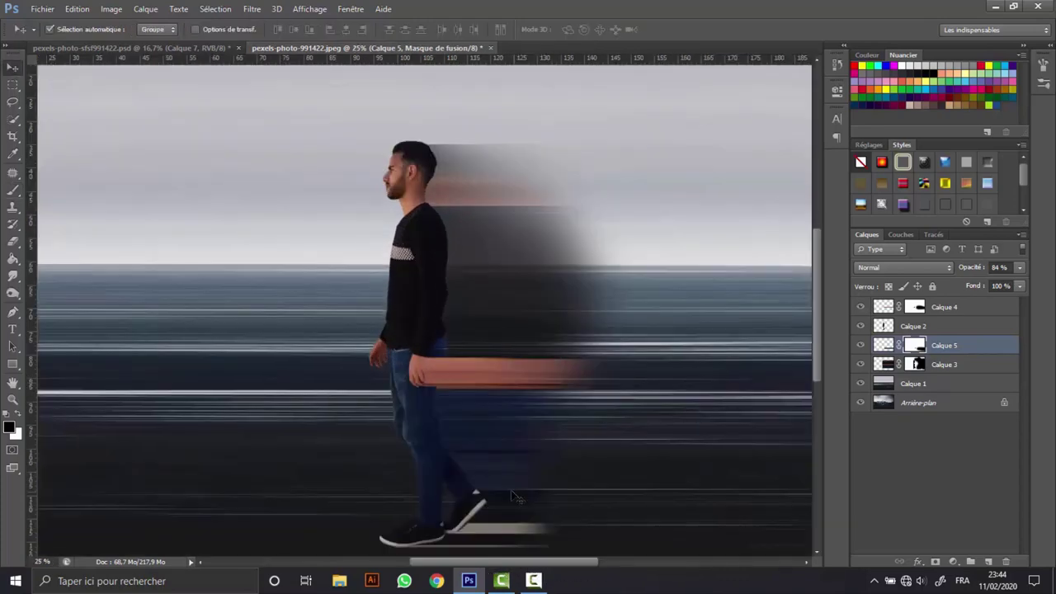
key("ctrl+minus")
key("ctrl+minus")
left_click(191, 48)
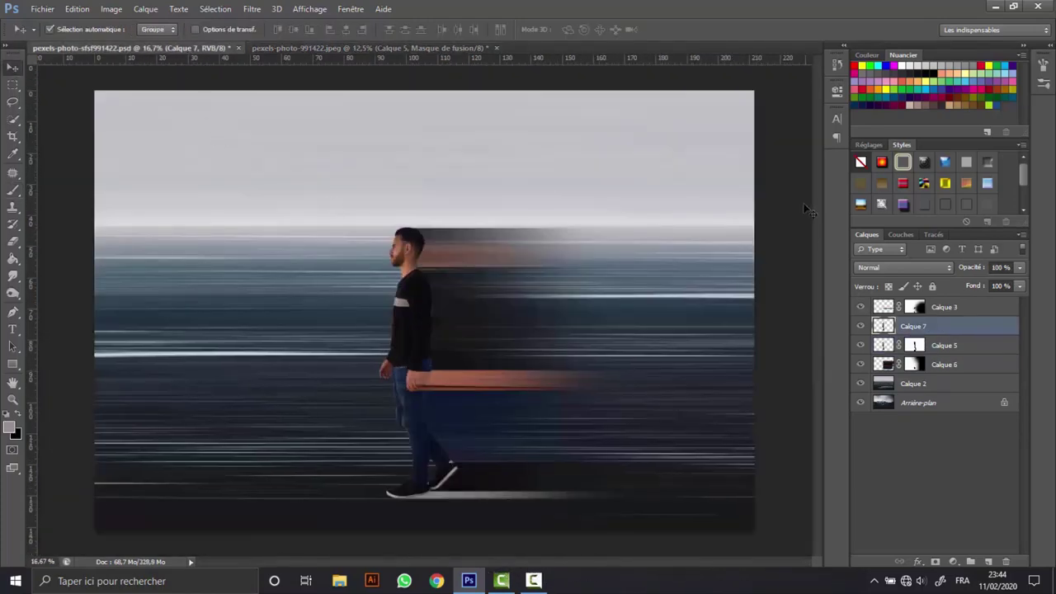